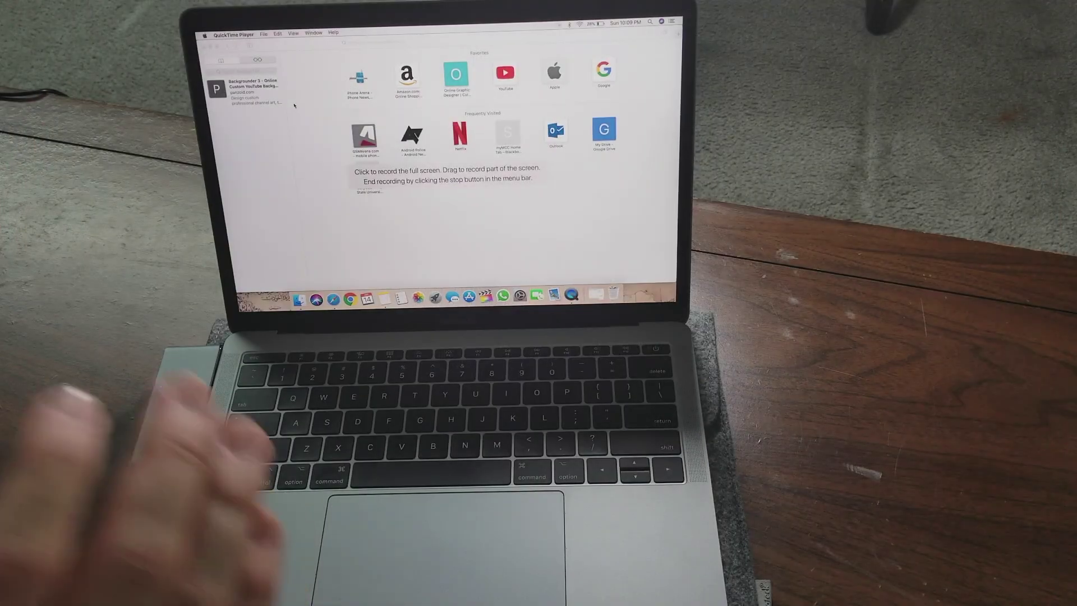
# Load the openemu.org homepage and start downloading OpenEmu_2.0.6.1.zip, checking its progress.
pyautogui.click(354, 43)
pyautogui.click(353, 42)
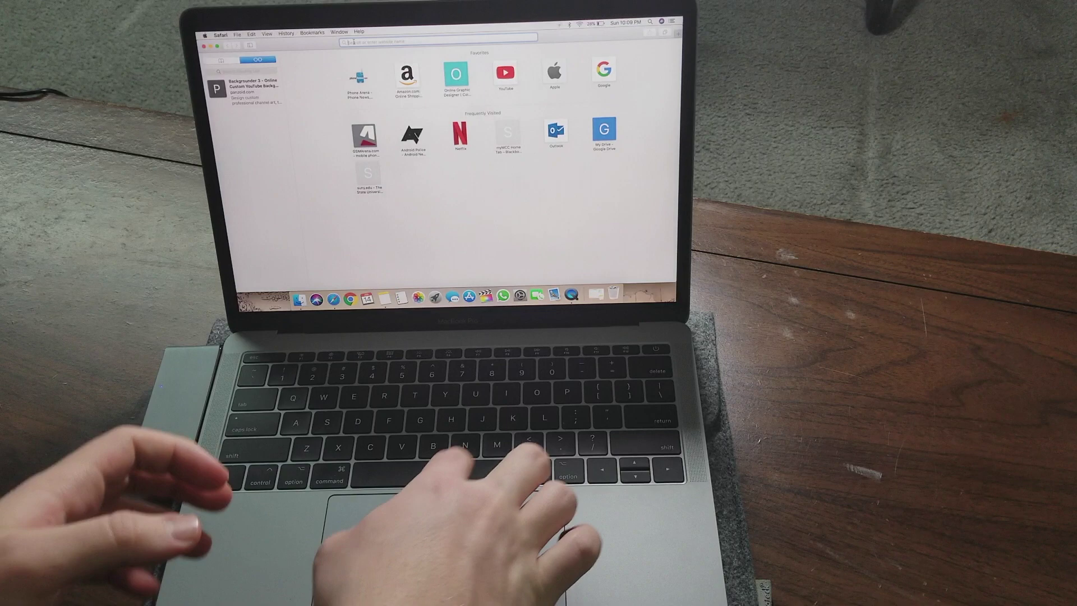
pyautogui.write('youtube')
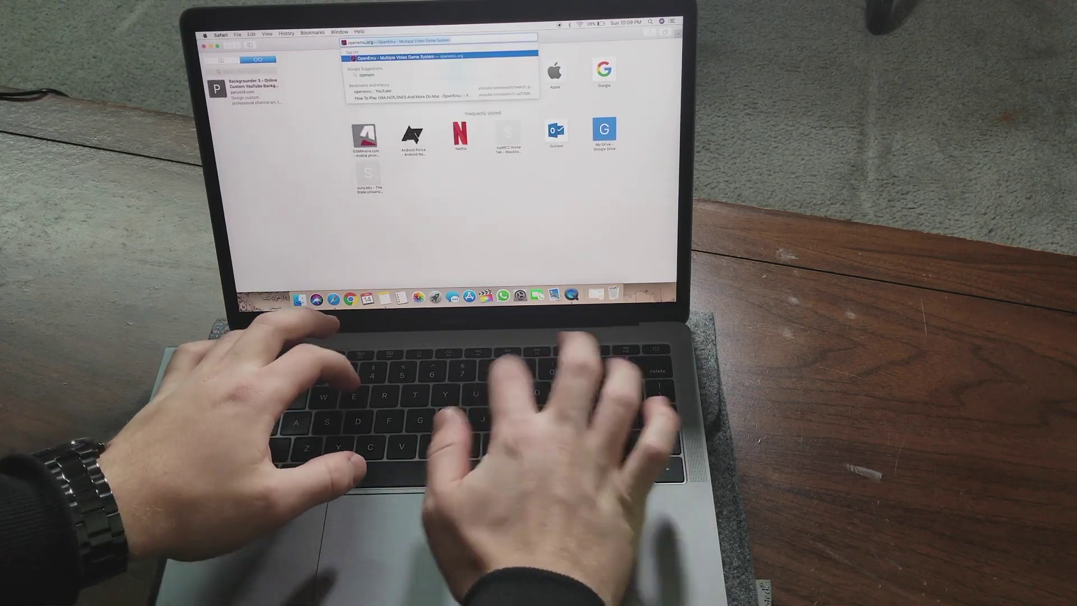
pyautogui.press('Return')
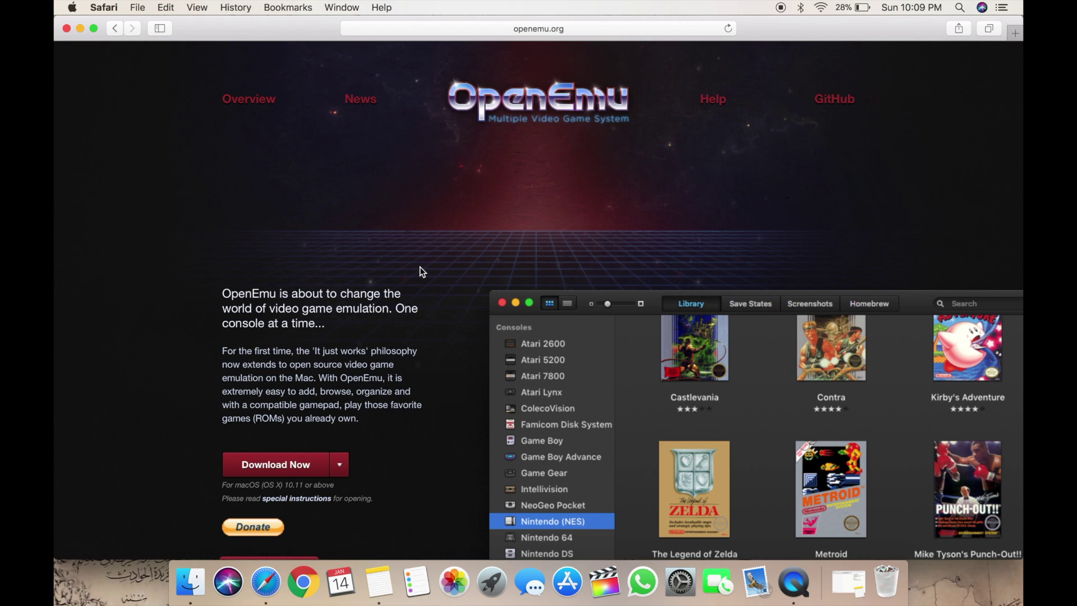
pyautogui.scroll(-3, 420, 268)
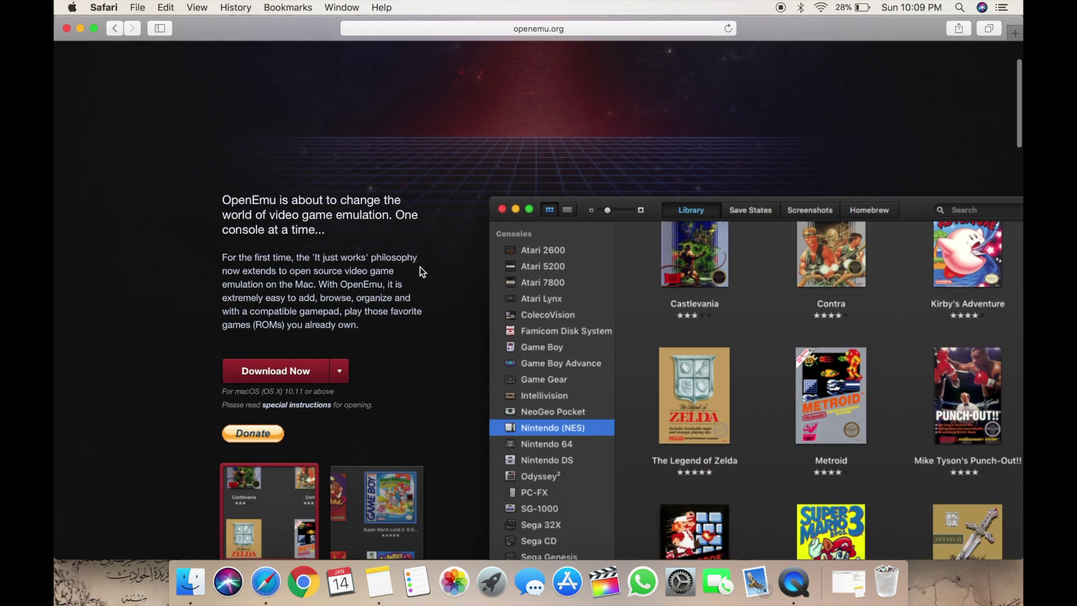
pyautogui.scroll(-2, 421, 255)
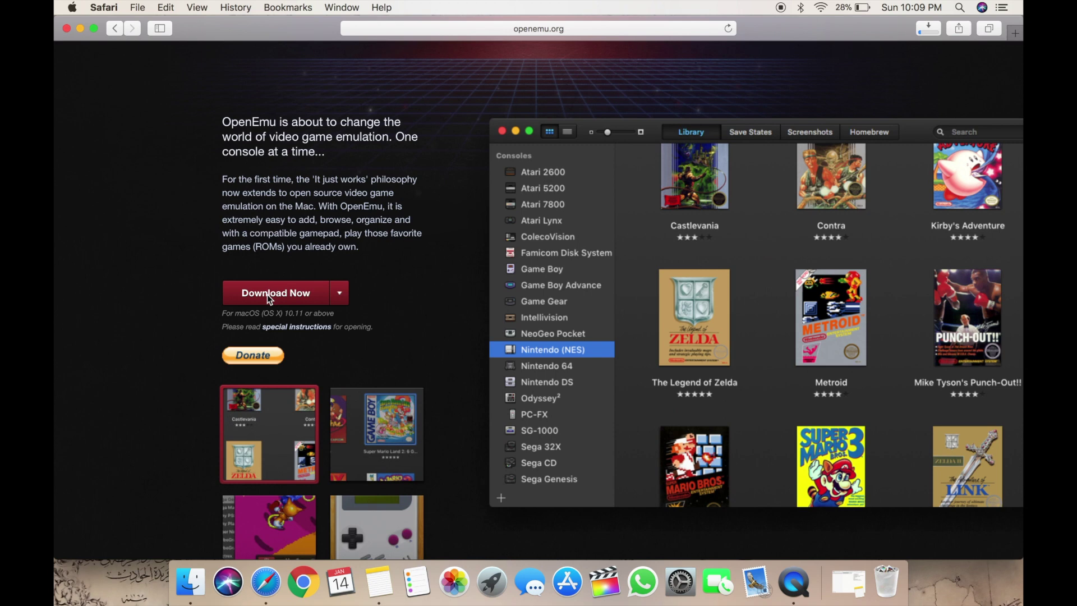
pyautogui.click(935, 27)
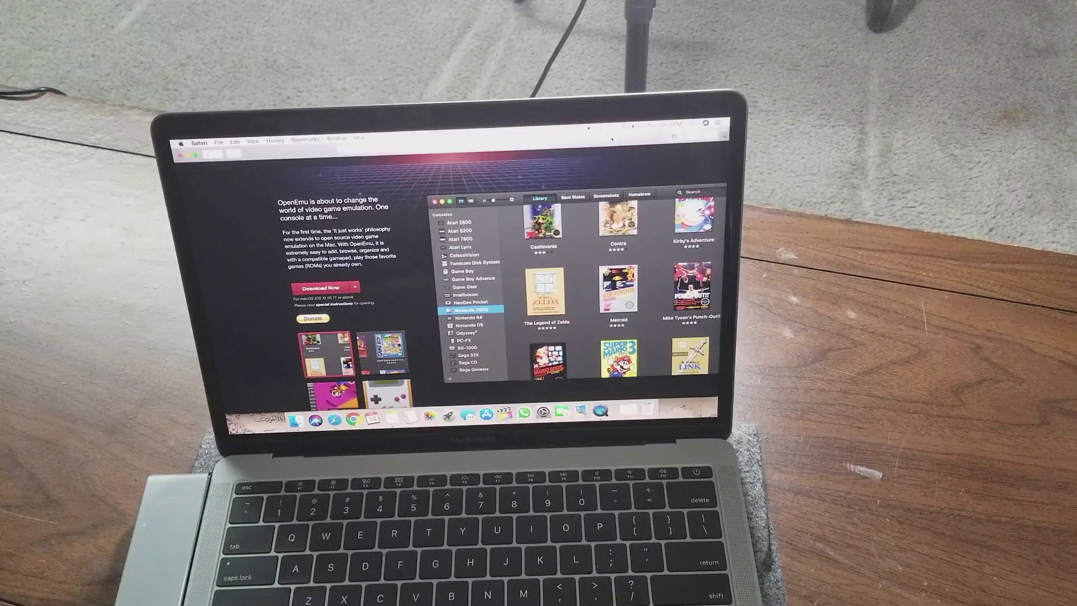
# Launch the downloaded OpenEmu app from Safari's Downloads list and confirm opening it.
pyautogui.click(674, 137)
pyautogui.doubleClick(635, 171)
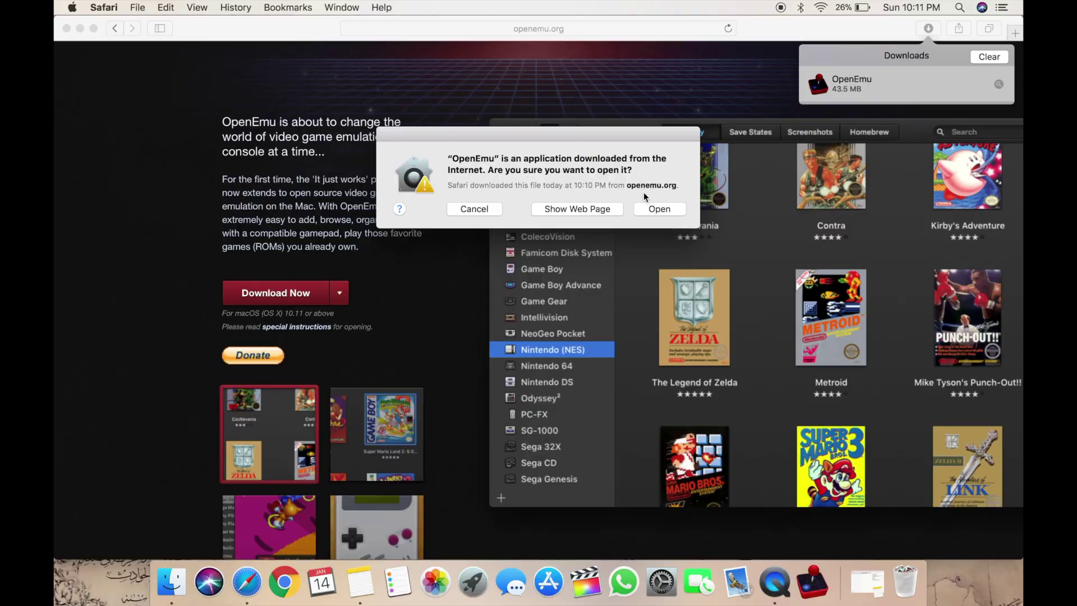
pyautogui.click(648, 207)
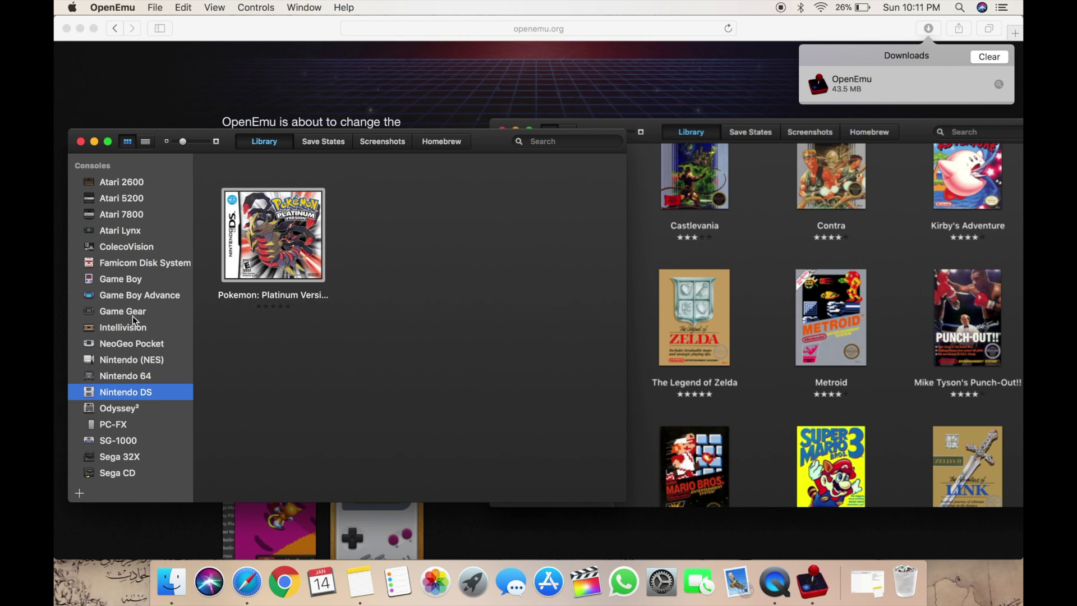
# Browse OpenEmu's Game Boy and Game Boy Advance libraries, then return to Safari.
pyautogui.click(129, 283)
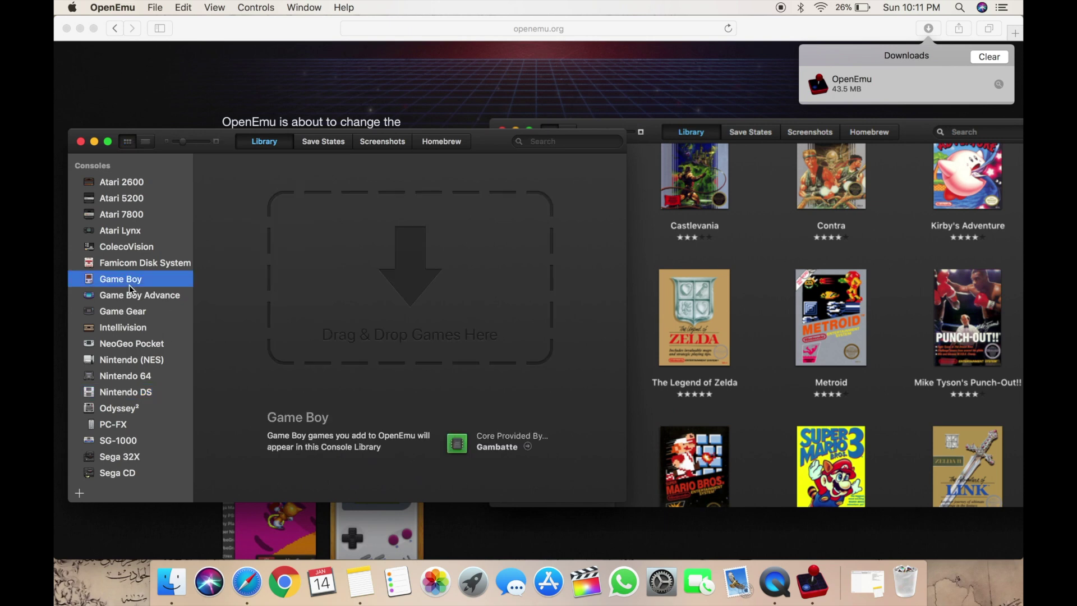
pyautogui.click(130, 297)
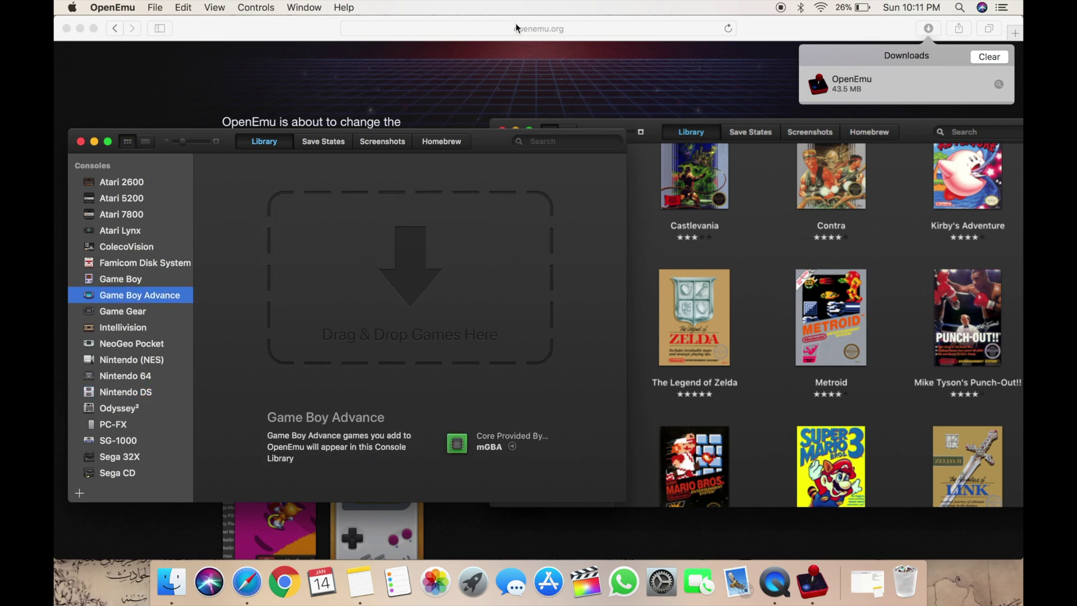
pyautogui.click(511, 66)
# Go to coolrom.com and open the PSP page for Grand Theft Auto - Liberty City Stories.
pyautogui.click(555, 34)
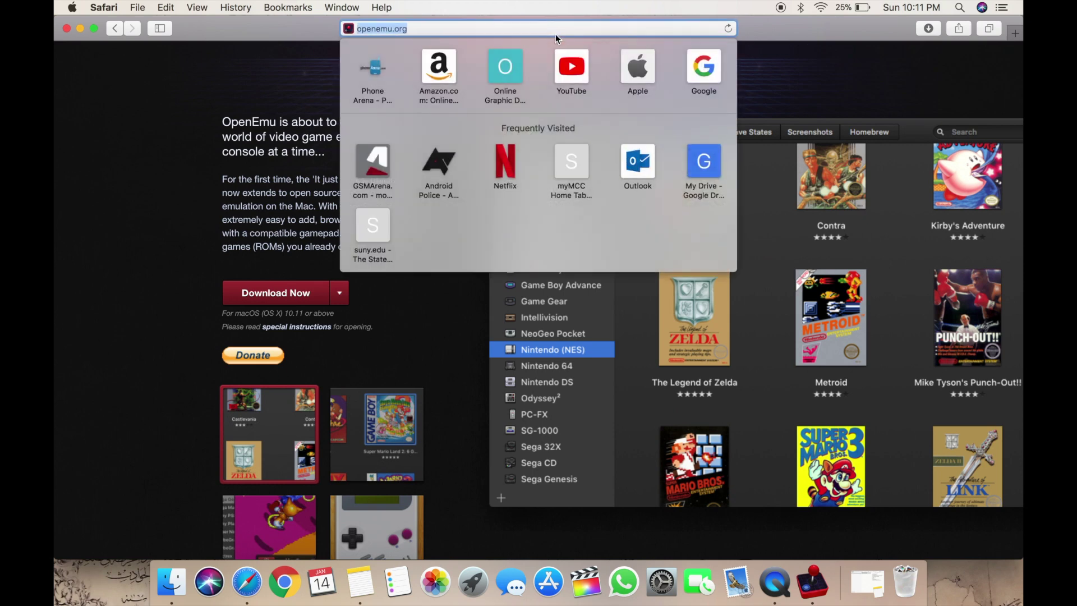
pyautogui.write('coolrom.com')
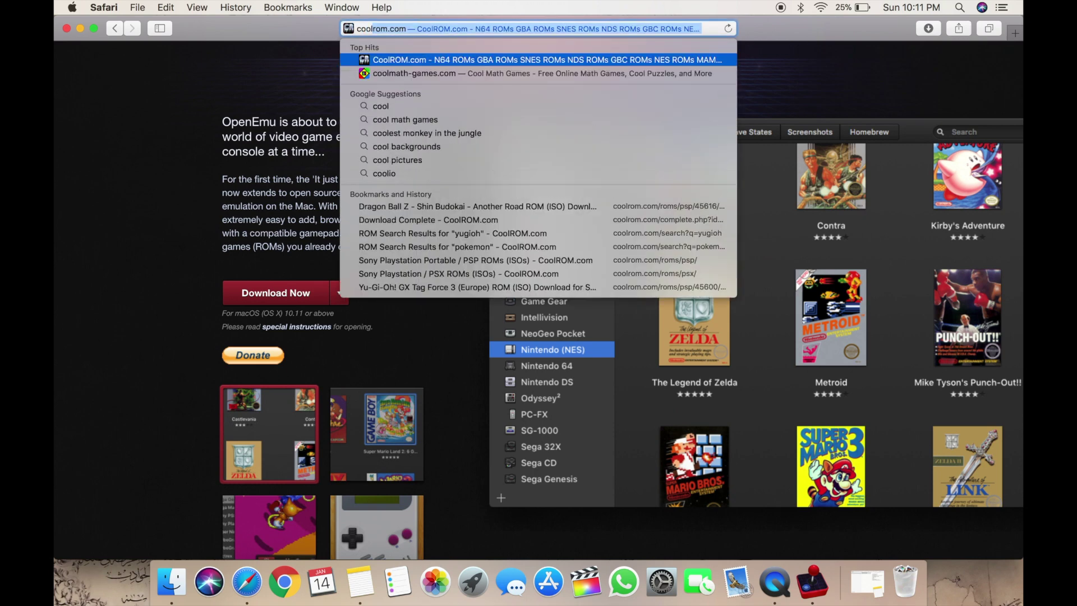
pyautogui.press('Return')
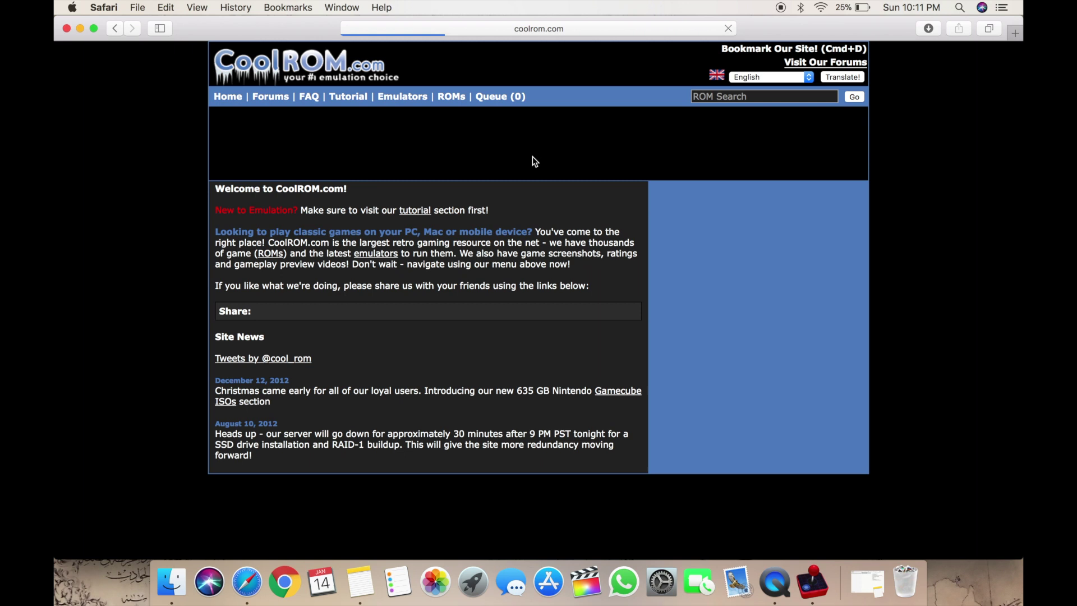
pyautogui.moveTo(450, 98)
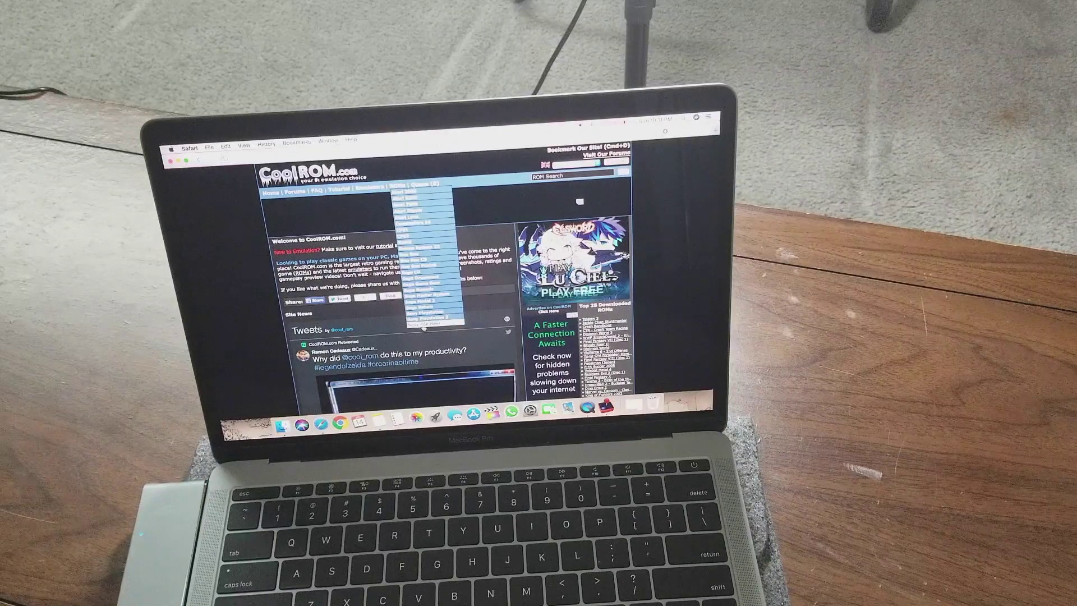
pyautogui.click(424, 324)
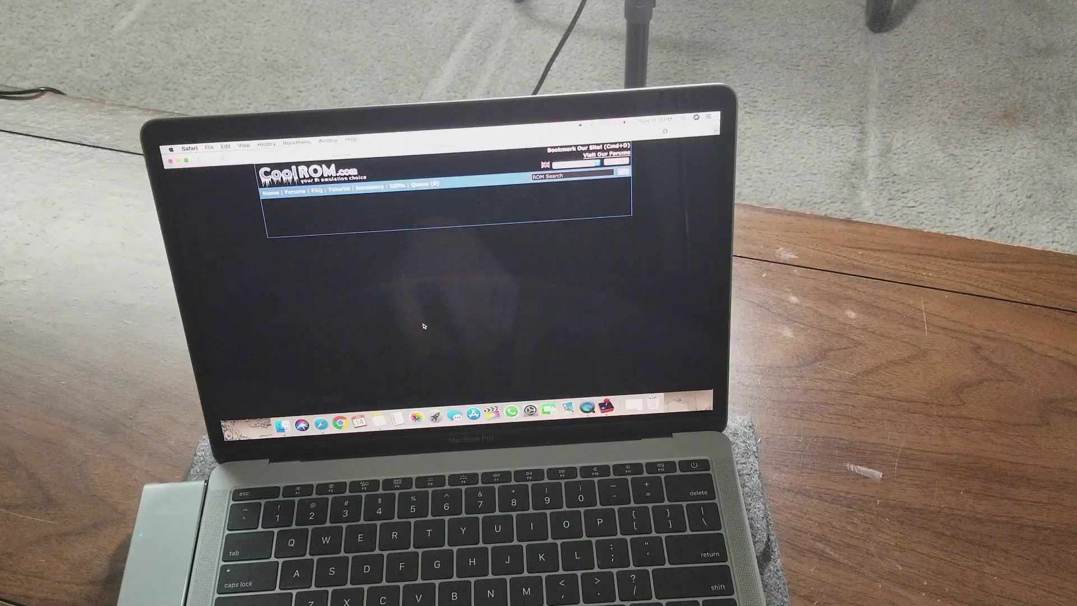
pyautogui.scroll(-3, 302, 274)
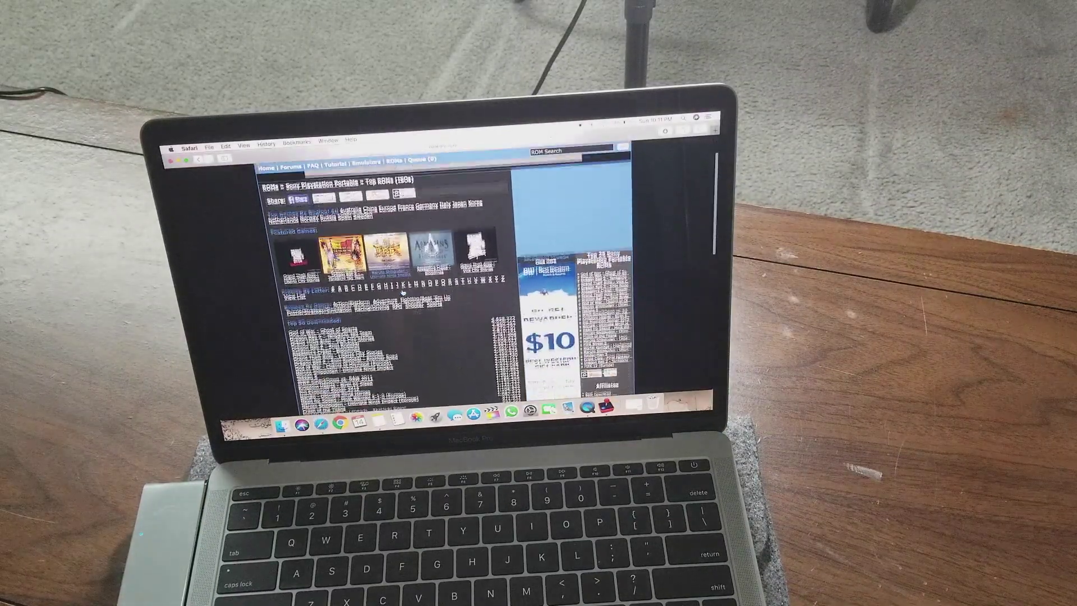
pyautogui.click(302, 274)
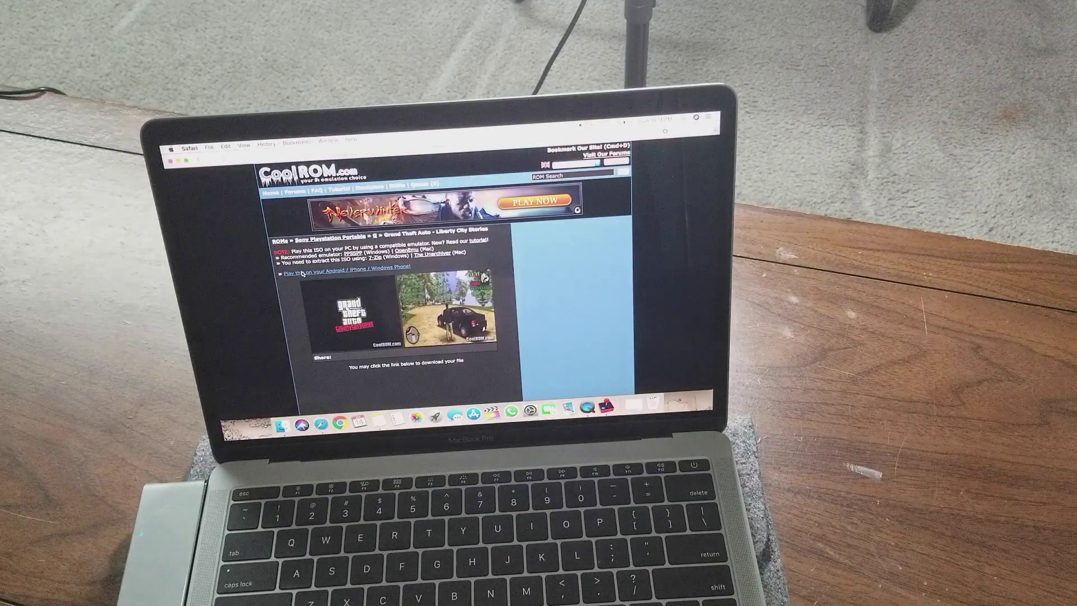
# Download Liberty City Stories and clear Safari's downloads list.
pyautogui.scroll(-5, 309, 286)
pyautogui.scroll(-3, 315, 301)
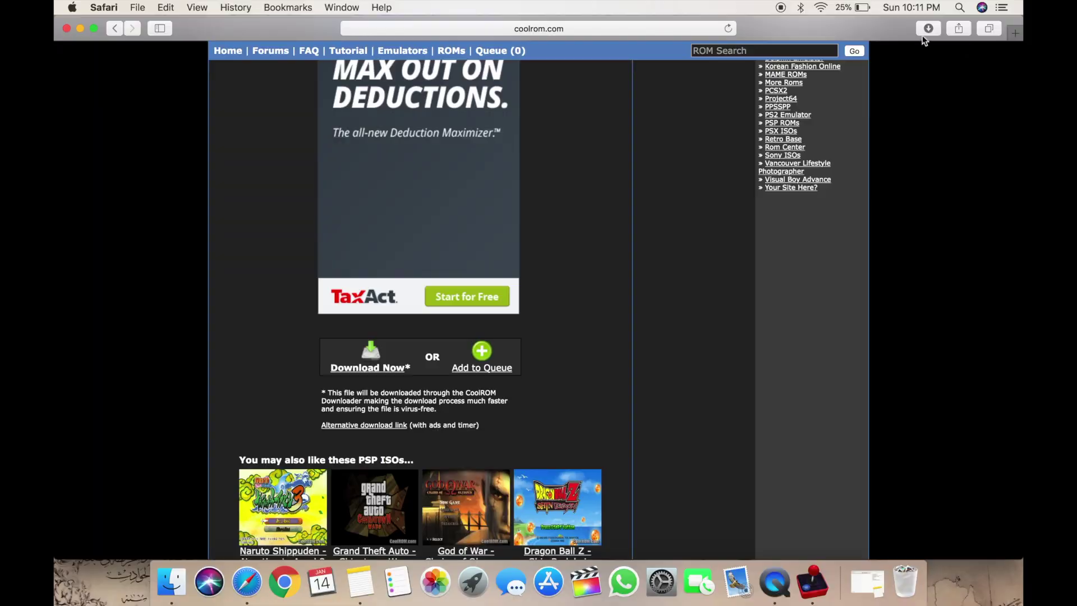
pyautogui.click(928, 28)
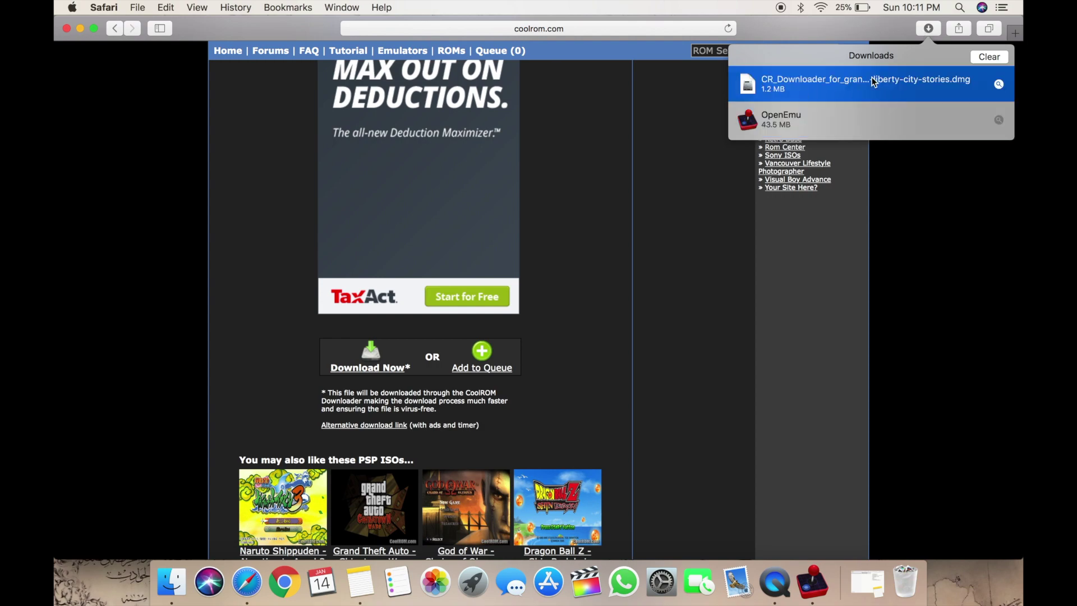
pyautogui.click(993, 60)
# Return to the PSP listing and download Dragon Ball Z - Tenkaichi Tag Team.
pyautogui.click(114, 28)
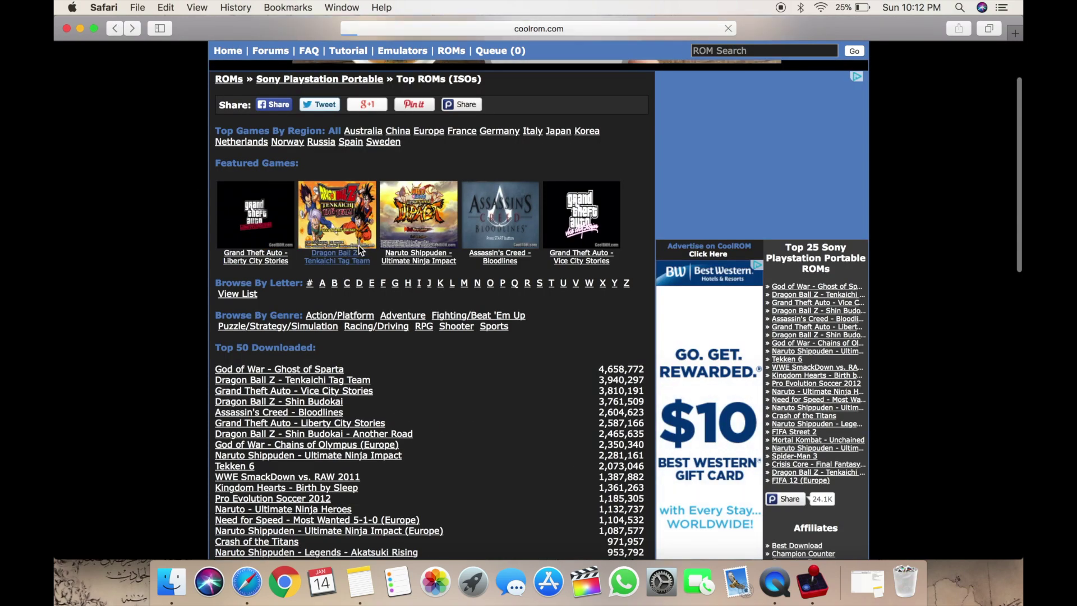
pyautogui.click(358, 244)
pyautogui.scroll(-5, 359, 222)
pyautogui.scroll(-2, 360, 222)
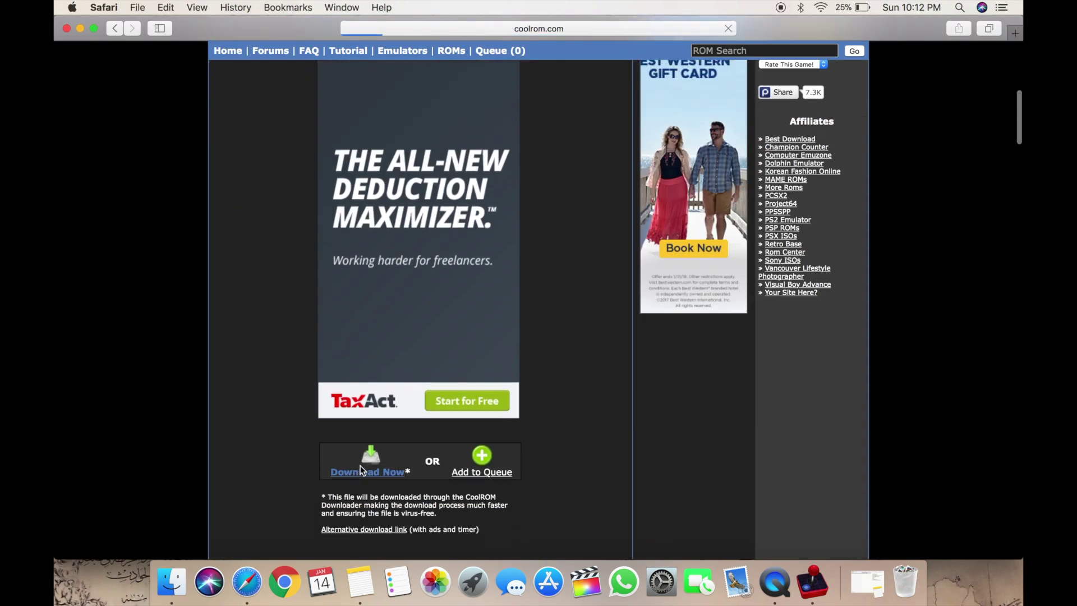
pyautogui.click(370, 471)
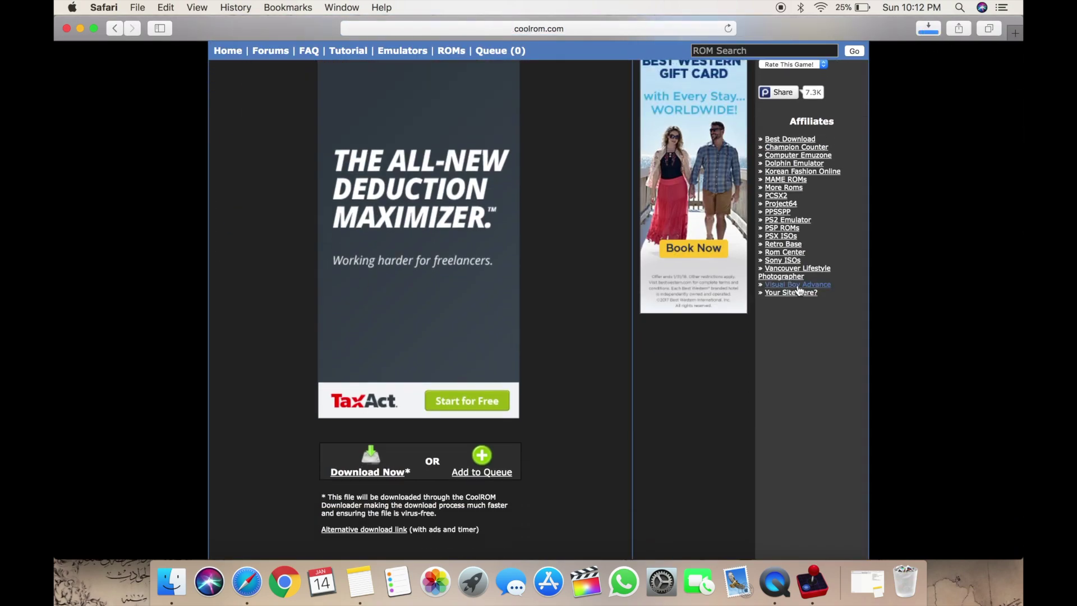
# Bring OpenEmu to the front on its Nintendo DS library, dismissing Safari's downloads.
pyautogui.click(812, 582)
pyautogui.click(142, 398)
pyautogui.click(1004, 60)
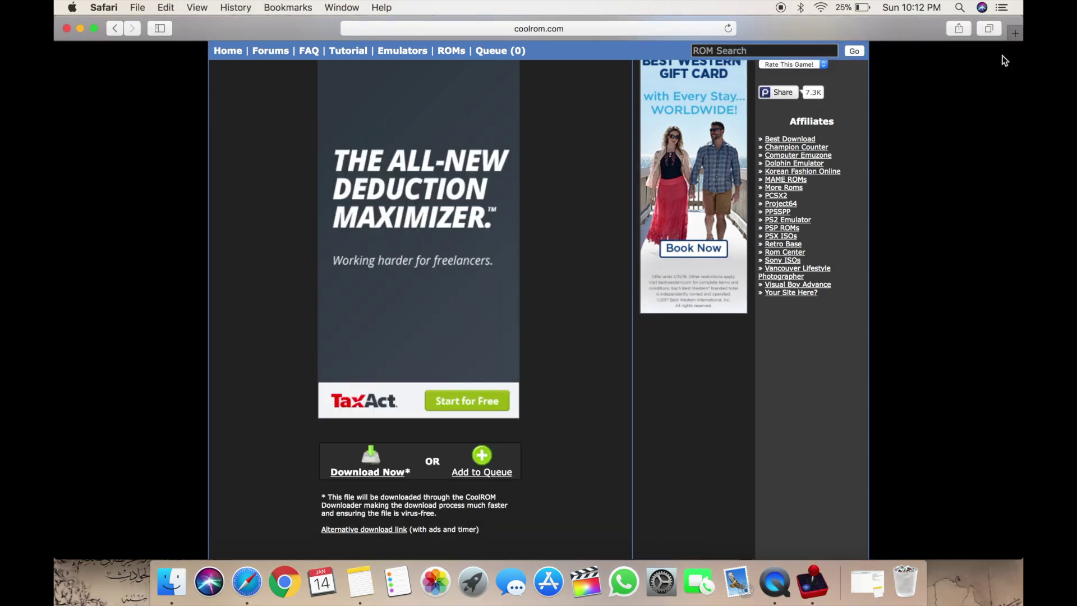
pyautogui.click(812, 582)
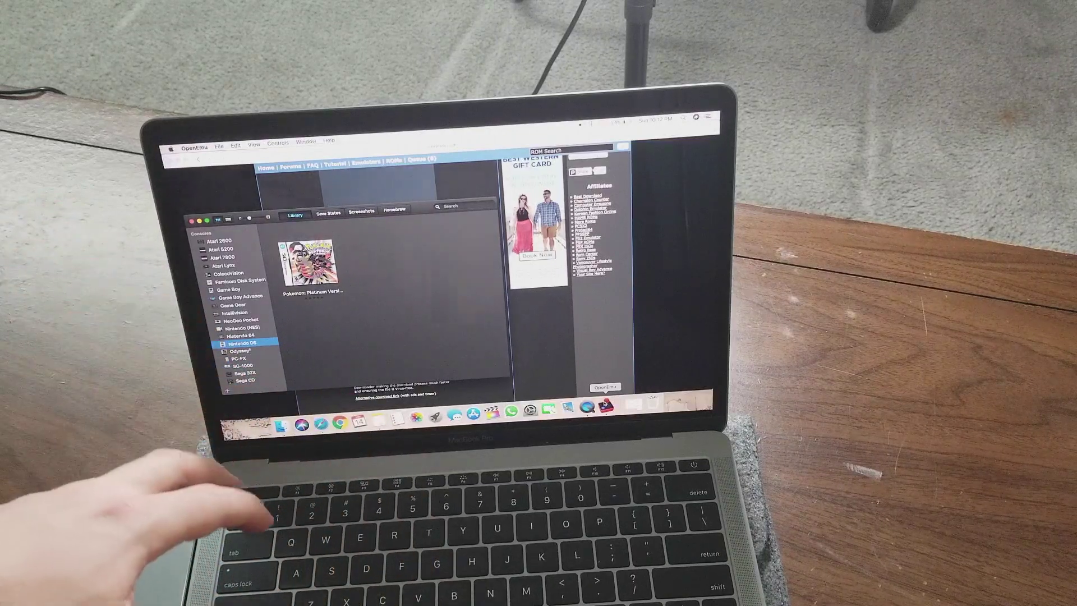
# Go from the Game Boy Advance library back to Nintendo DS and launch Pokémon Platinum.
pyautogui.click(248, 298)
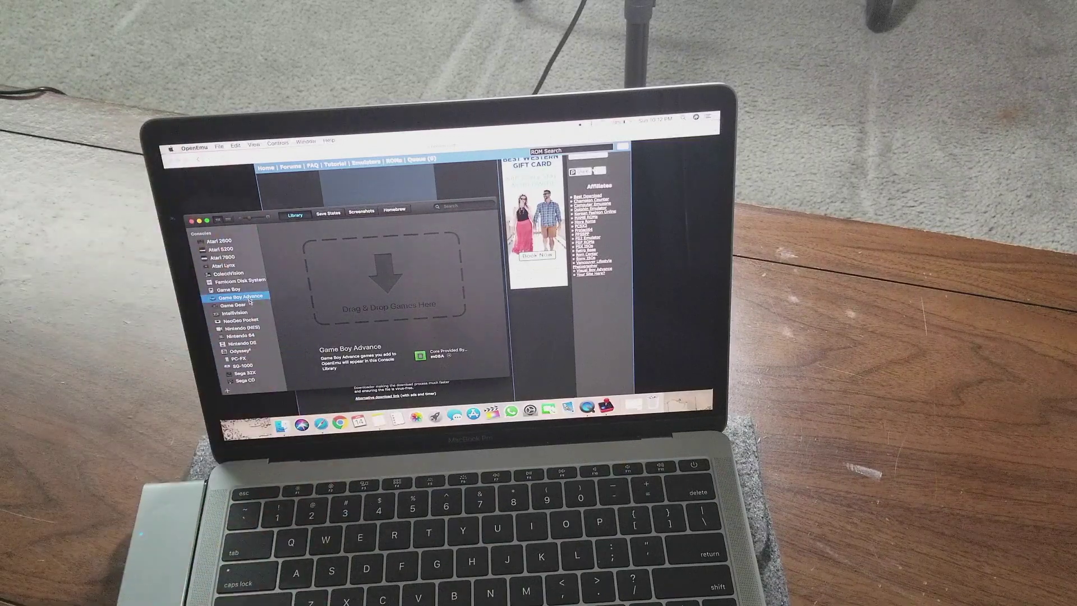
pyautogui.click(248, 343)
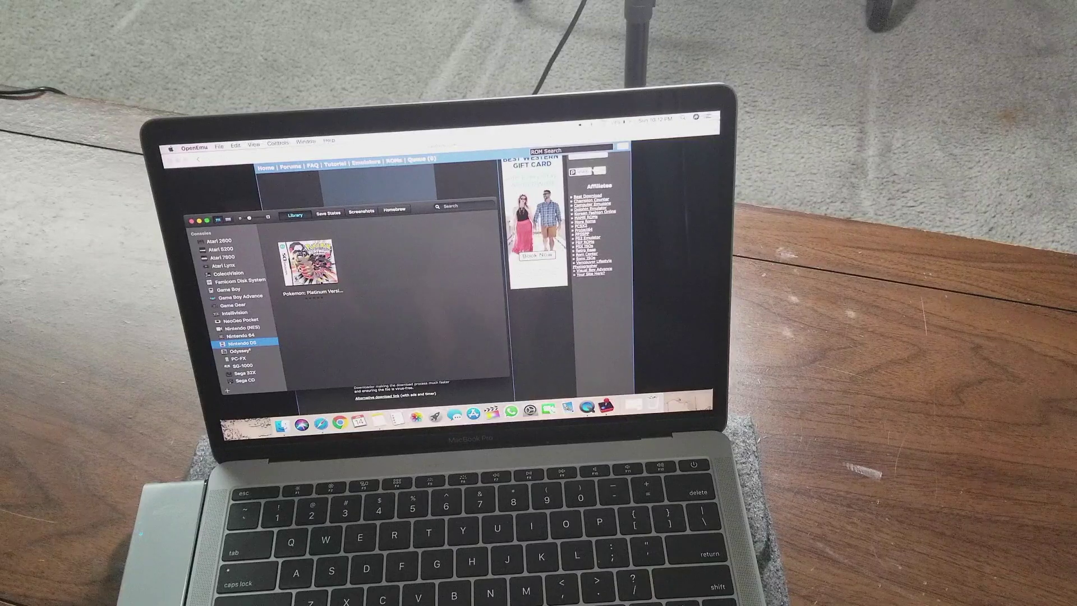
pyautogui.doubleClick(309, 263)
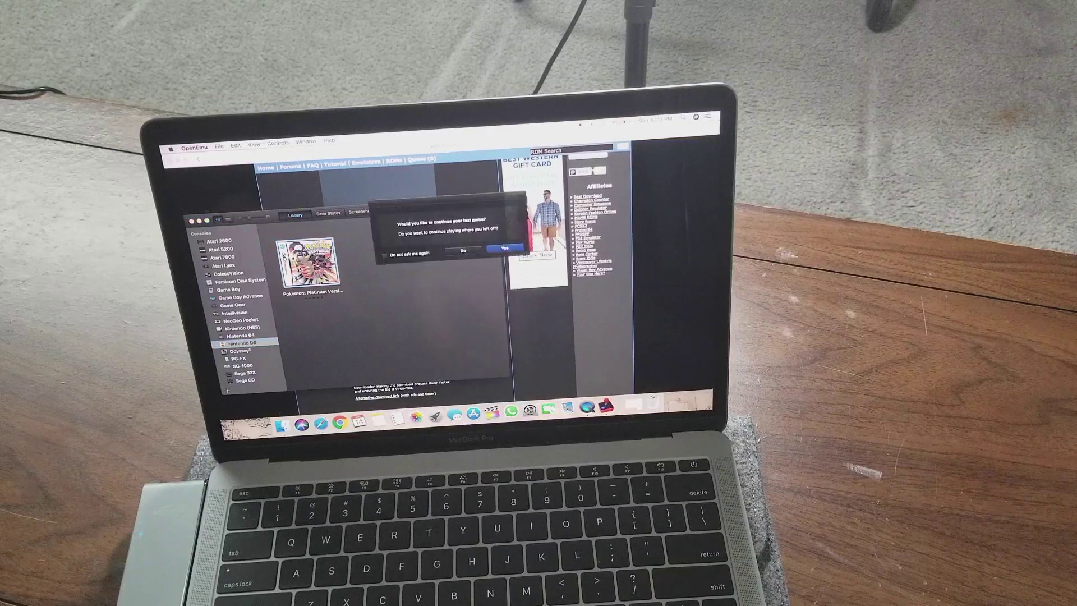
# Choose Yes to continue the last Pokémon Platinum game where it left off.
pyautogui.click(504, 248)
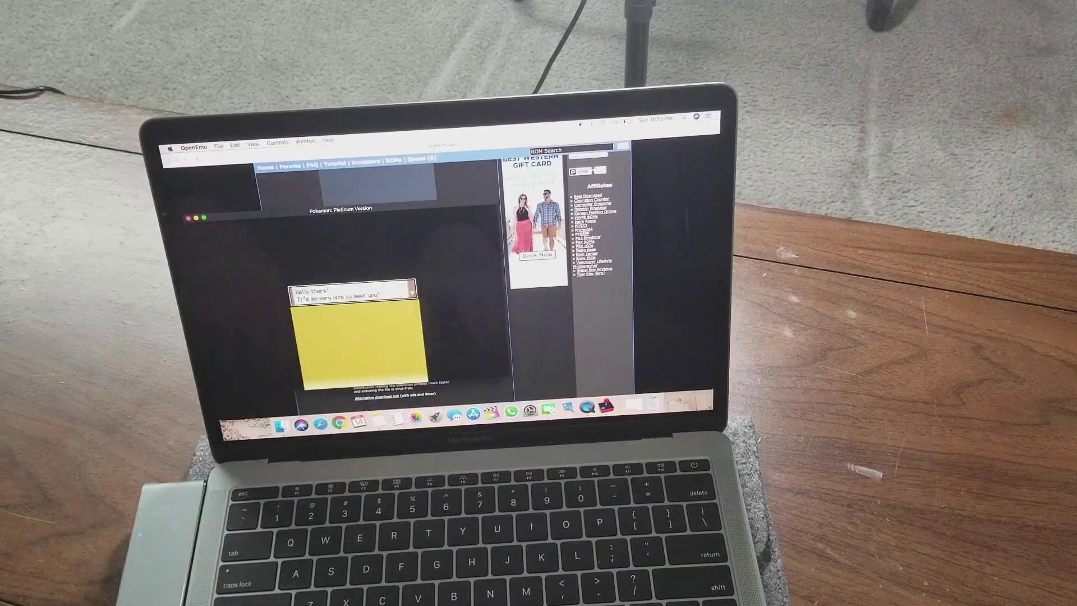